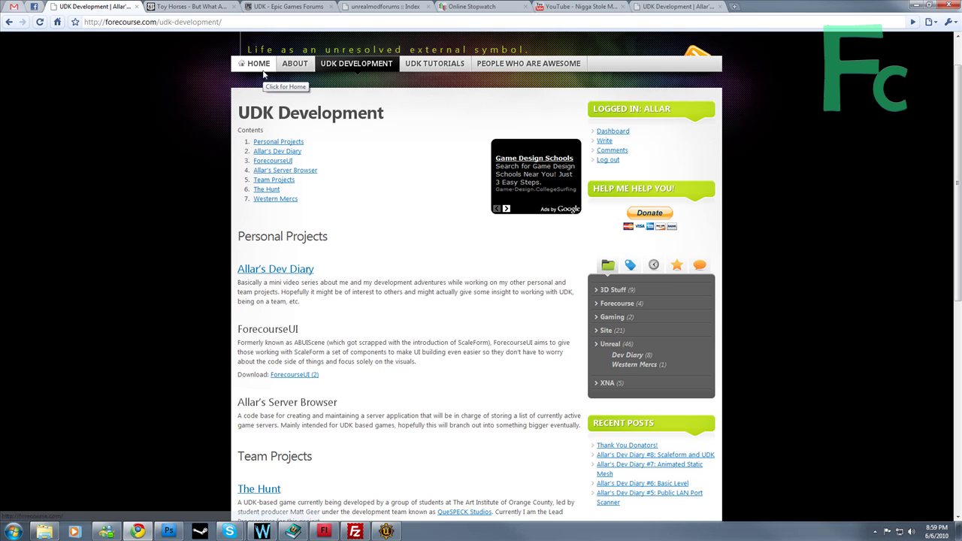
pyautogui.scroll(2, 304, 219)
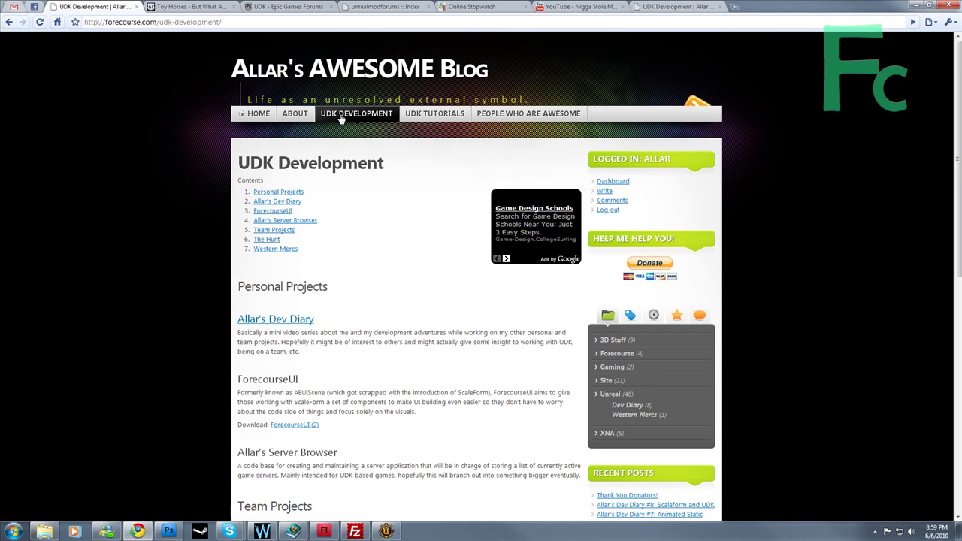
pyautogui.click(351, 117)
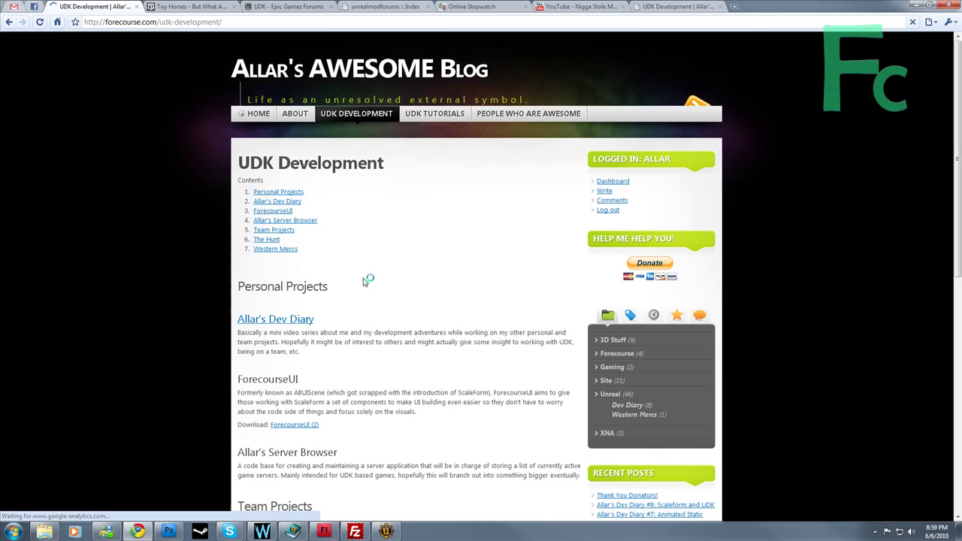
pyautogui.scroll(-2, 331, 280)
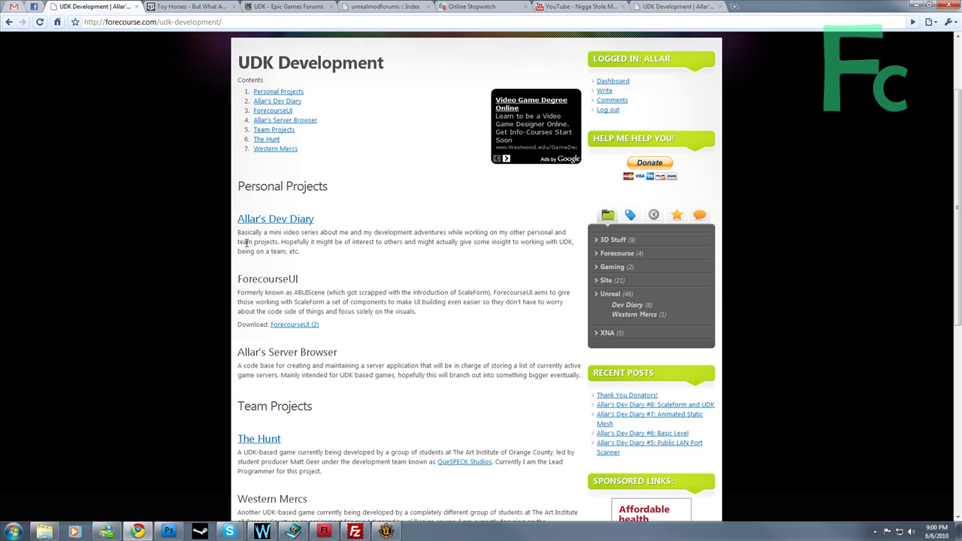
# Extract the ForecourseUI zip to D:\UDK\UDK-2010-05-UIDemo, overwriting Button.as and all other existing files.
pyautogui.click(922, 5)
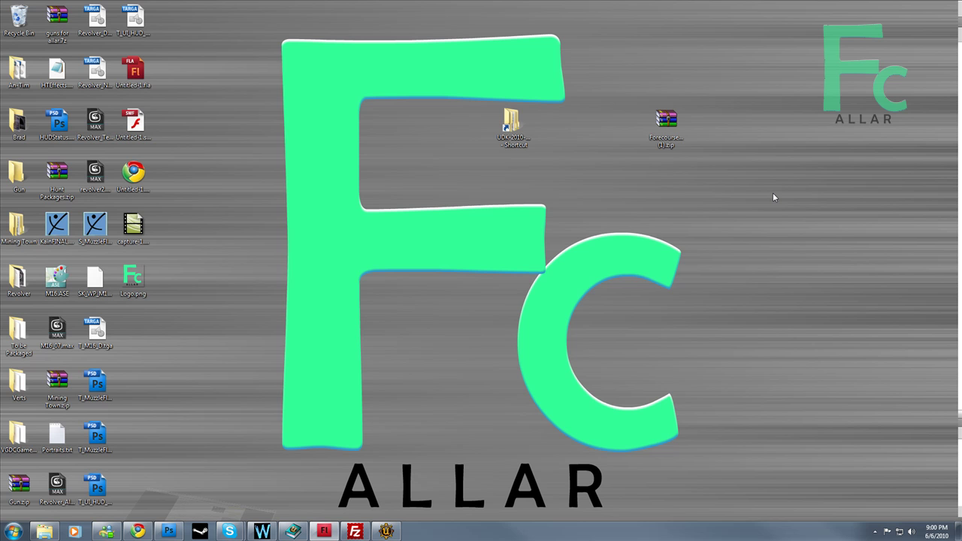
pyautogui.rightClick(668, 122)
pyautogui.click(706, 139)
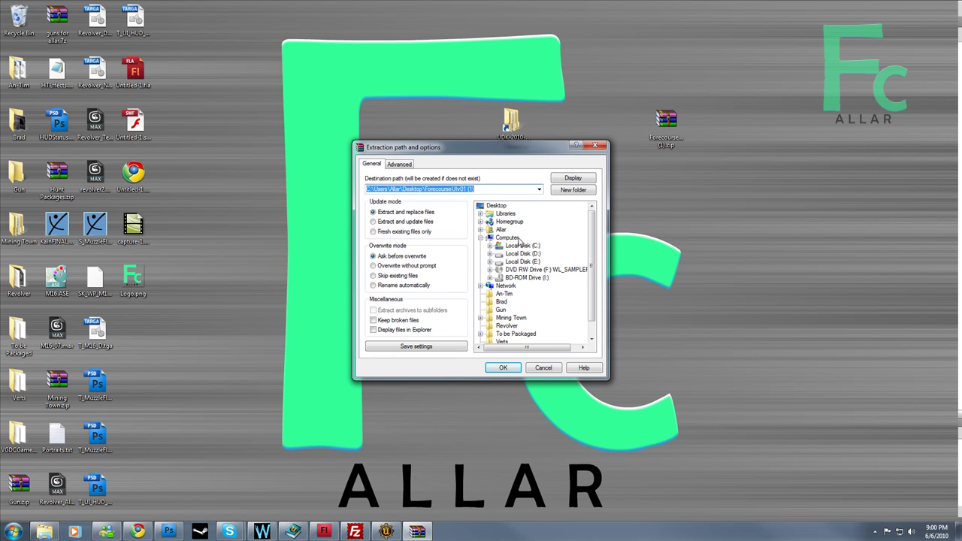
pyautogui.click(489, 254)
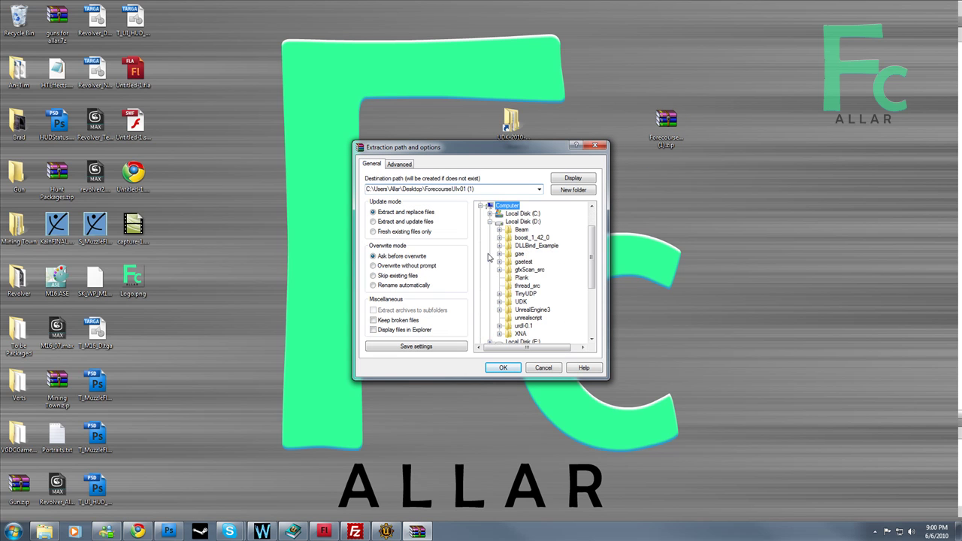
pyautogui.click(499, 301)
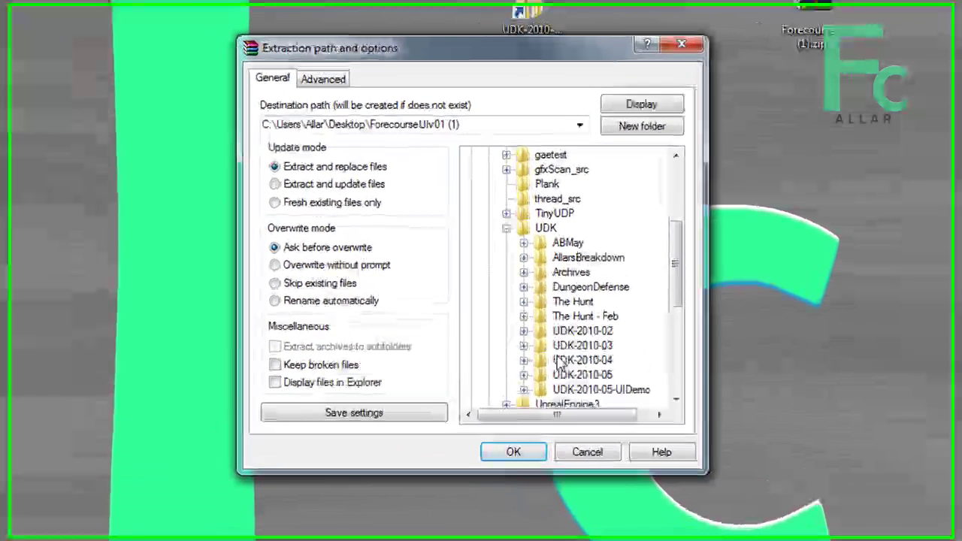
pyautogui.scroll(-1, 518, 319)
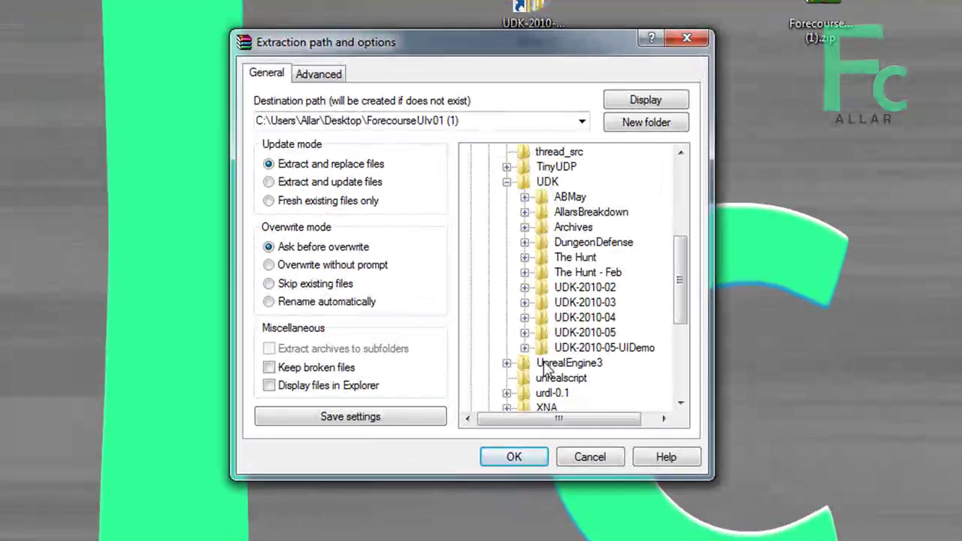
pyautogui.click(514, 321)
pyautogui.click(567, 311)
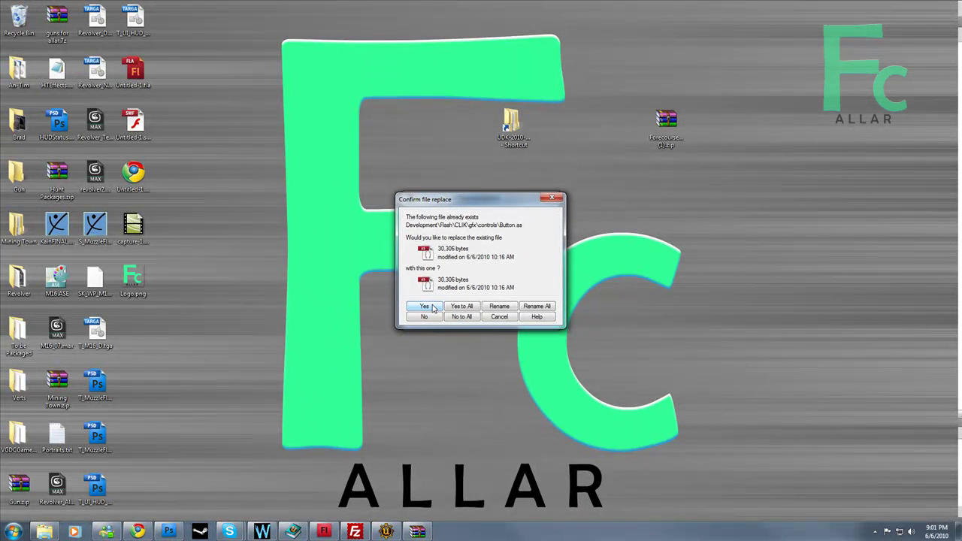
pyautogui.click(433, 308)
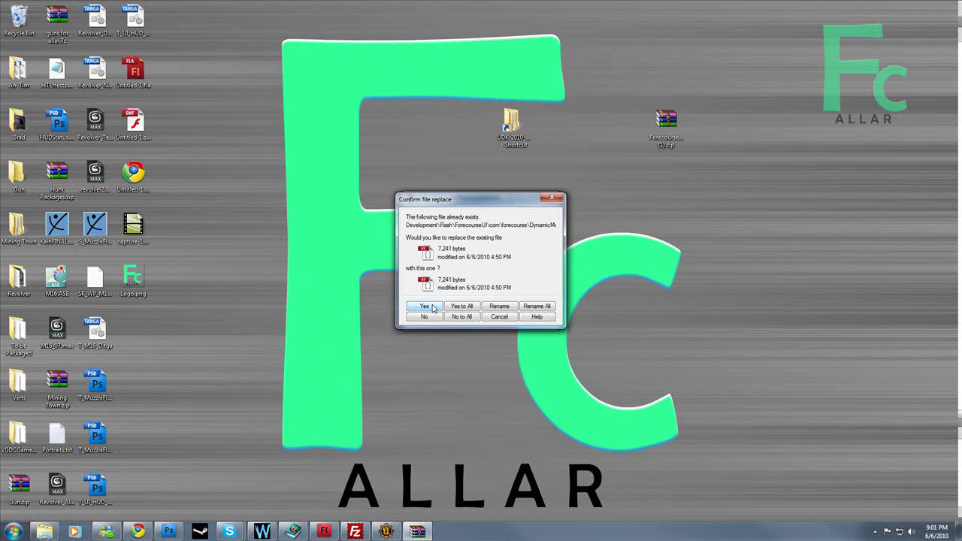
pyautogui.click(460, 306)
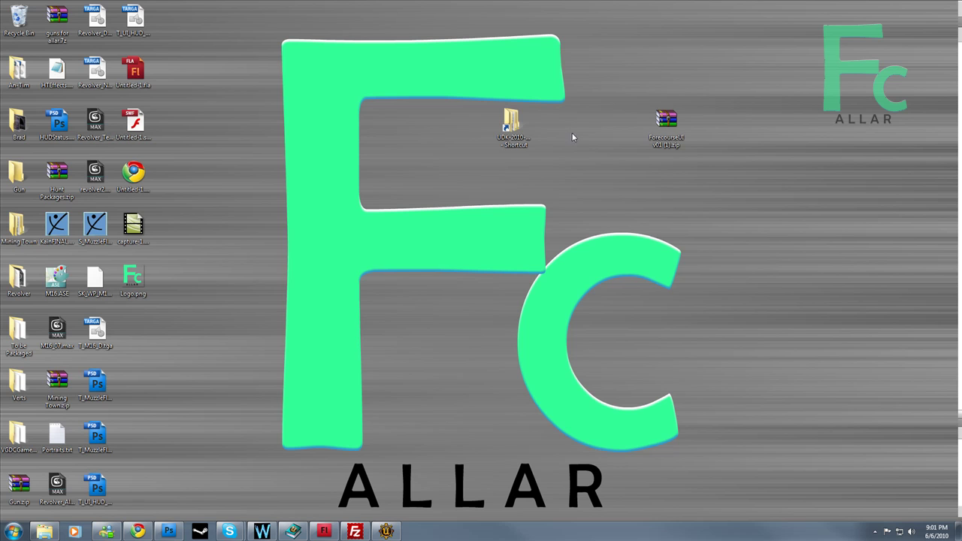
# Check the ForecourseUI archive's Development folder, then browse to UDKGame\Config in the UDK install.
pyautogui.doubleClick(511, 122)
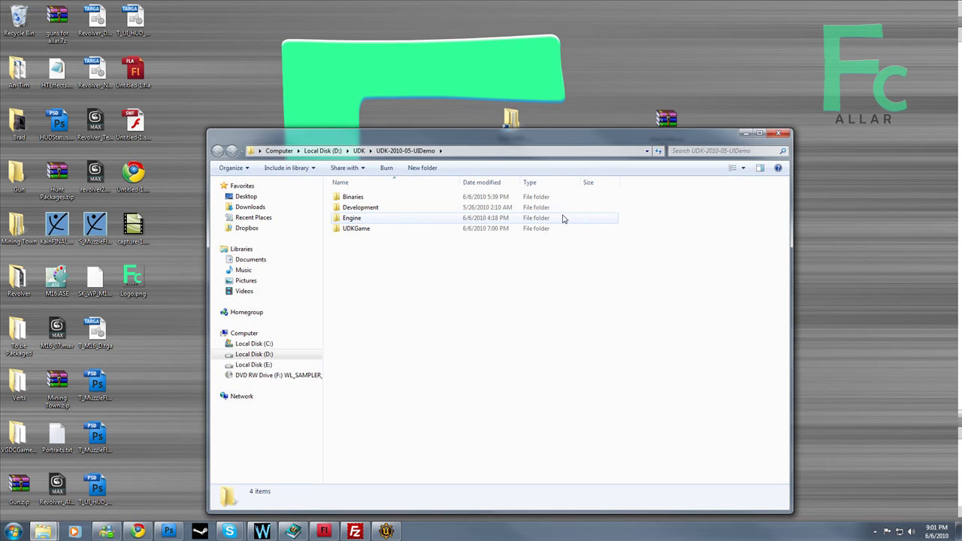
pyautogui.doubleClick(666, 120)
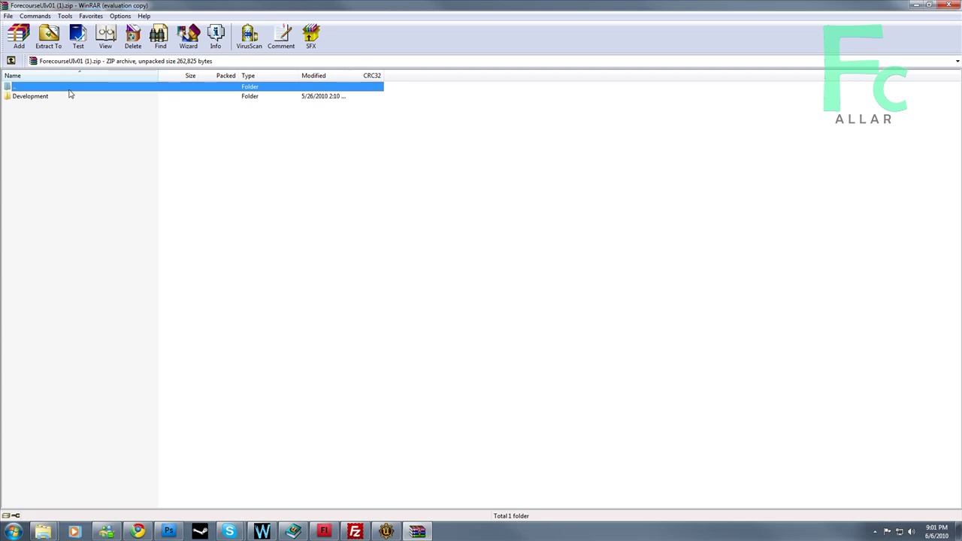
pyautogui.doubleClick(58, 95)
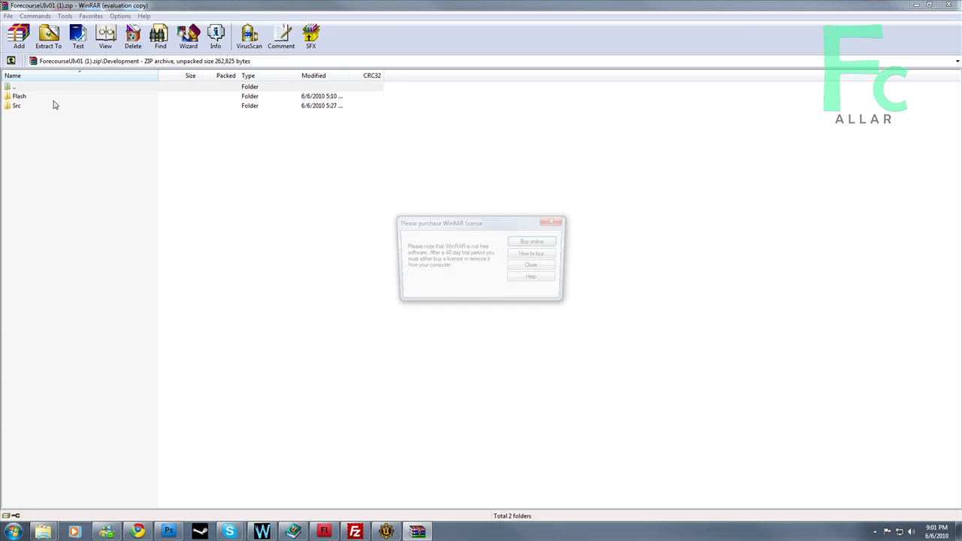
pyautogui.click(533, 266)
pyautogui.click(948, 4)
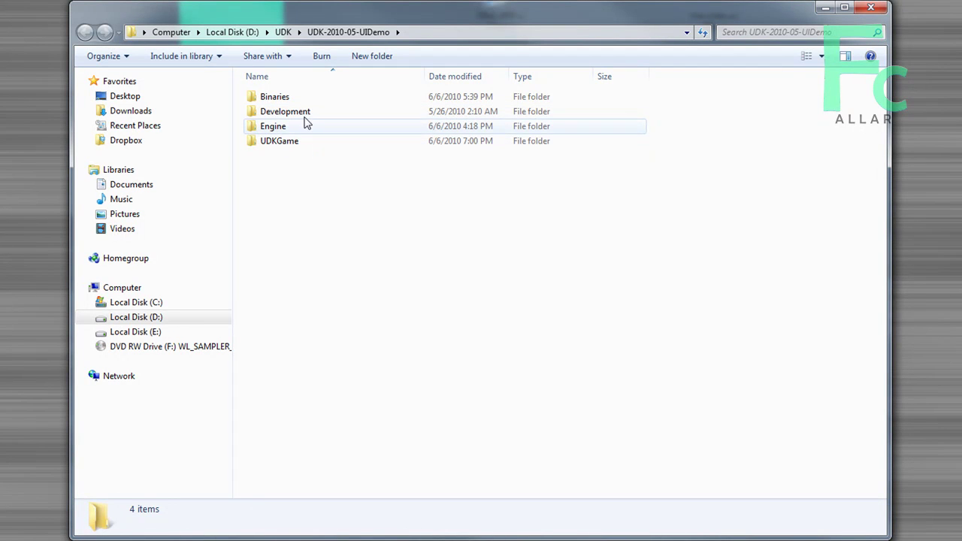
pyautogui.doubleClick(309, 140)
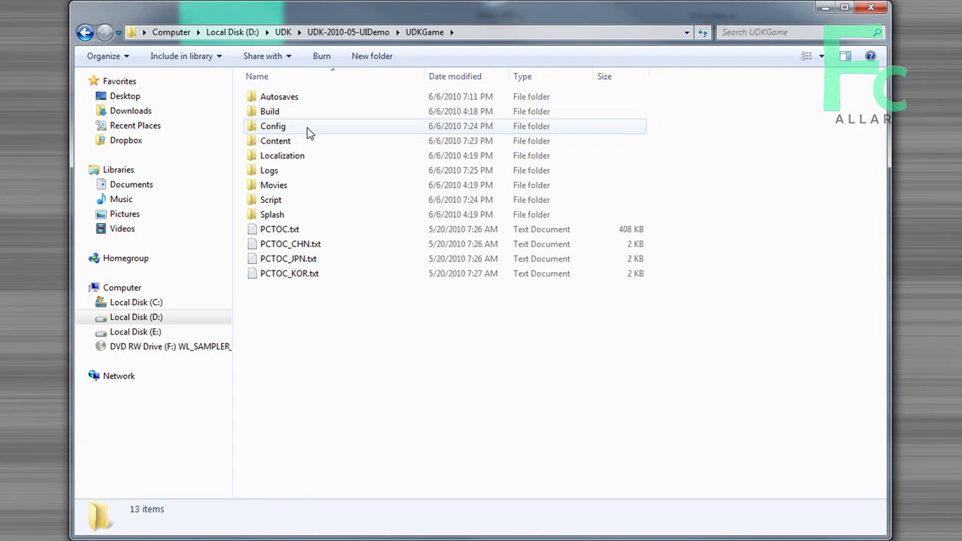
pyautogui.doubleClick(307, 128)
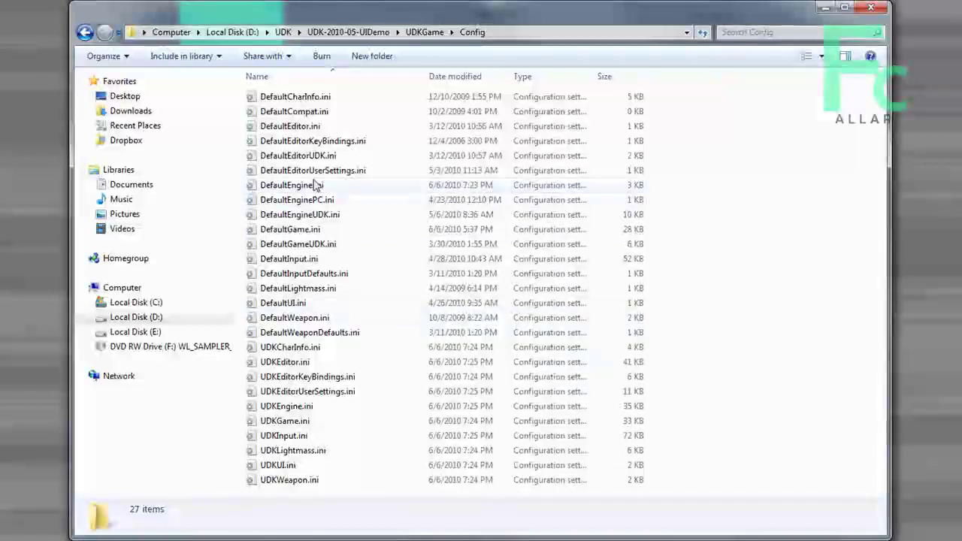
# Insert +EditPackages=ForecourseUI below the +EditPackages=UTGameContent line in DefaultEngine.ini and save it.
pyautogui.click(293, 185)
pyautogui.press('Return')
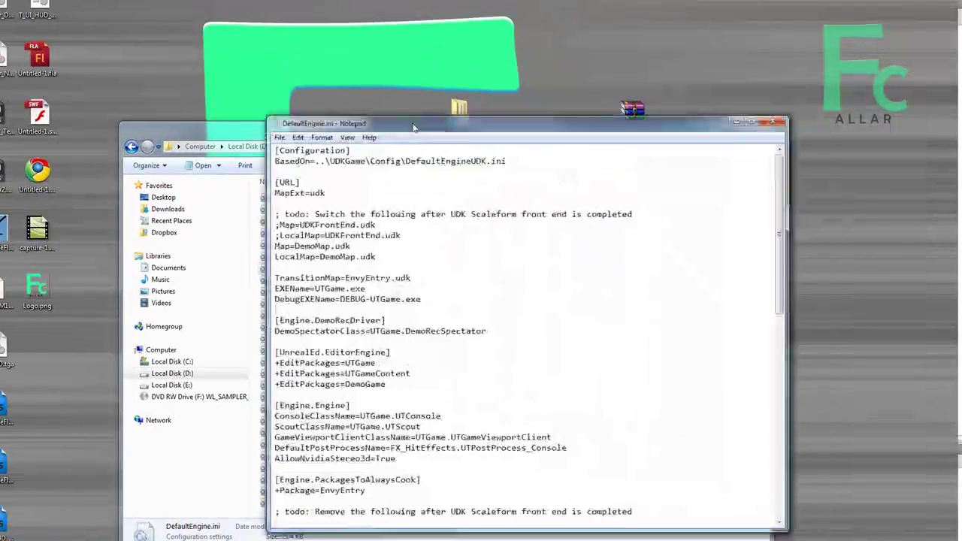
pyautogui.click(421, 358)
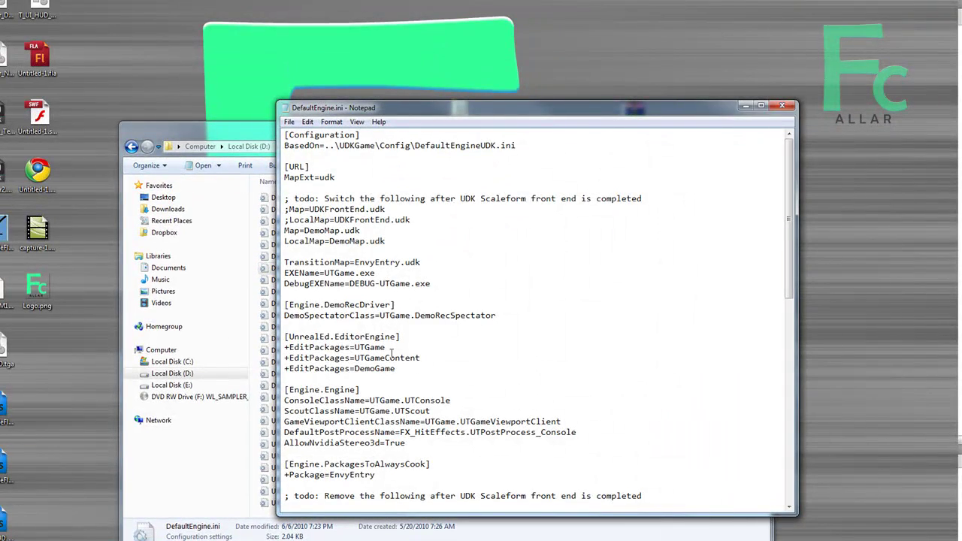
pyautogui.press('Return')
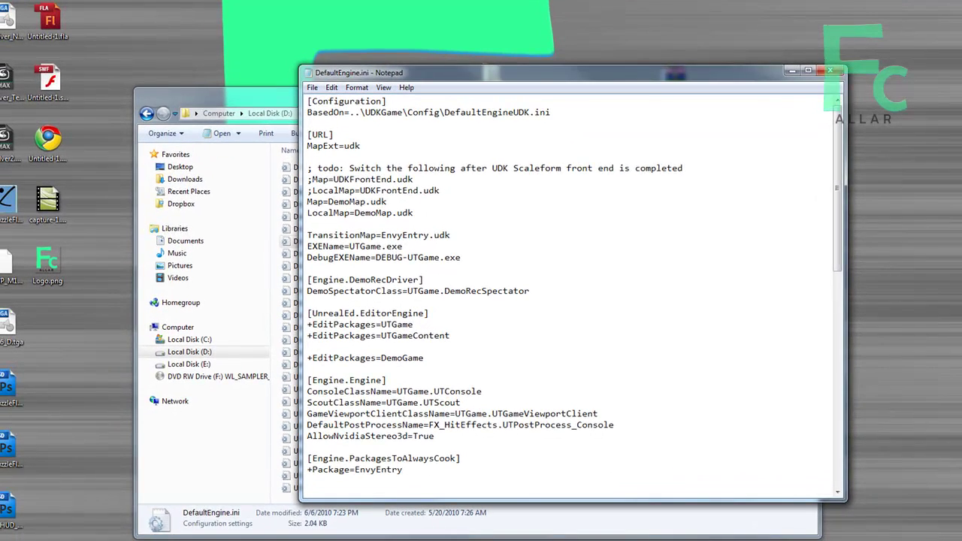
pyautogui.write('+')
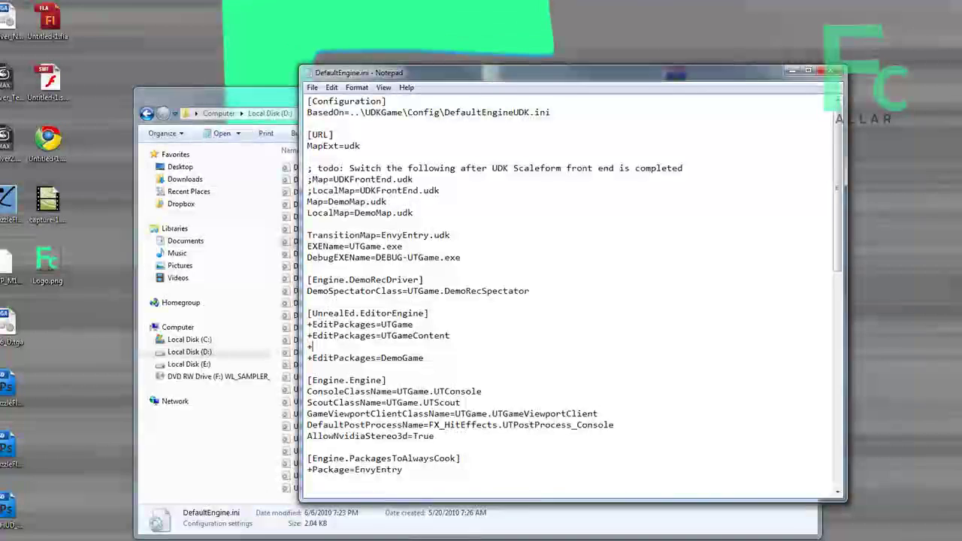
pyautogui.write('EditPackage')
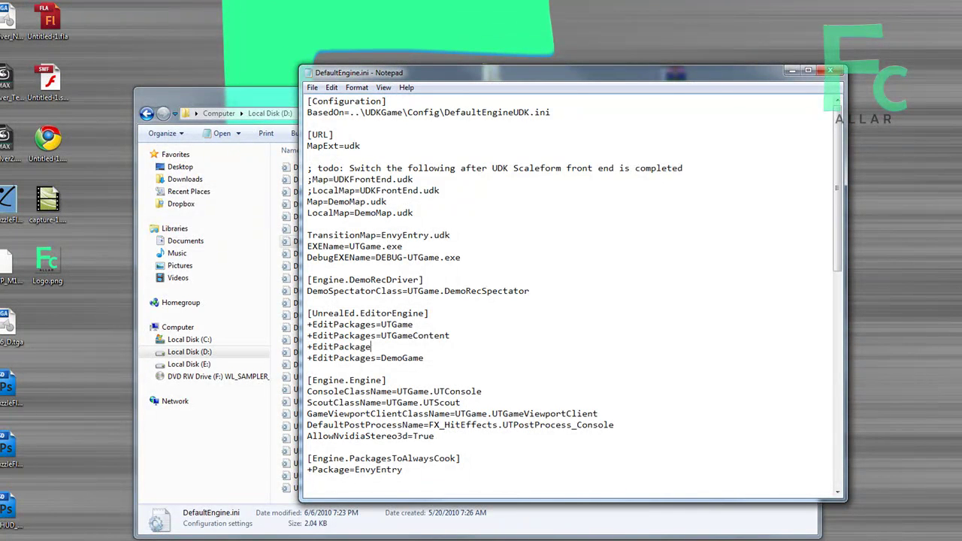
pyautogui.write('s=ForecourseUI')
pyautogui.hotkey('ctrl', 's')
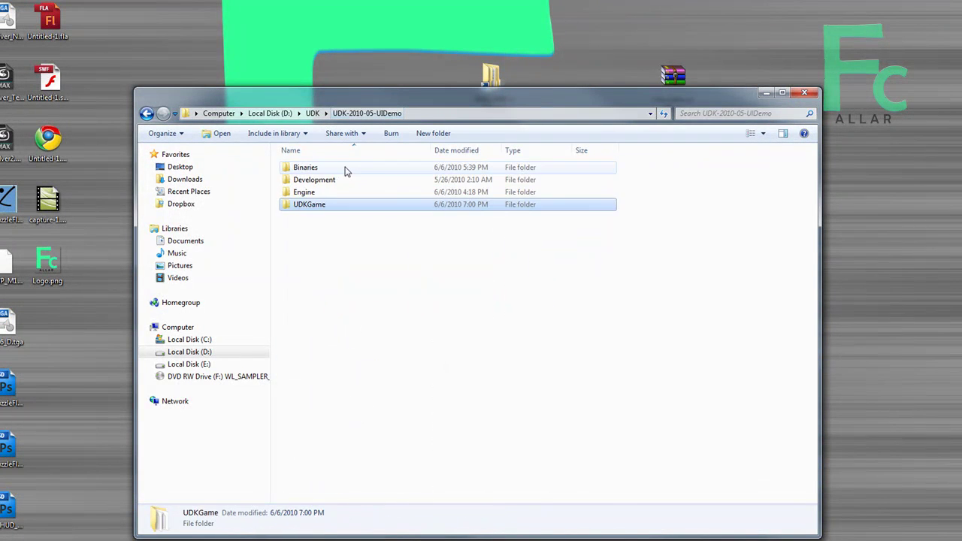
# Launch UnrealFrontend.exe from the Binaries folder and run a script Make.
pyautogui.doubleClick(330, 166)
pyautogui.scroll(-7, 342, 406)
pyautogui.scroll(-3, 343, 406)
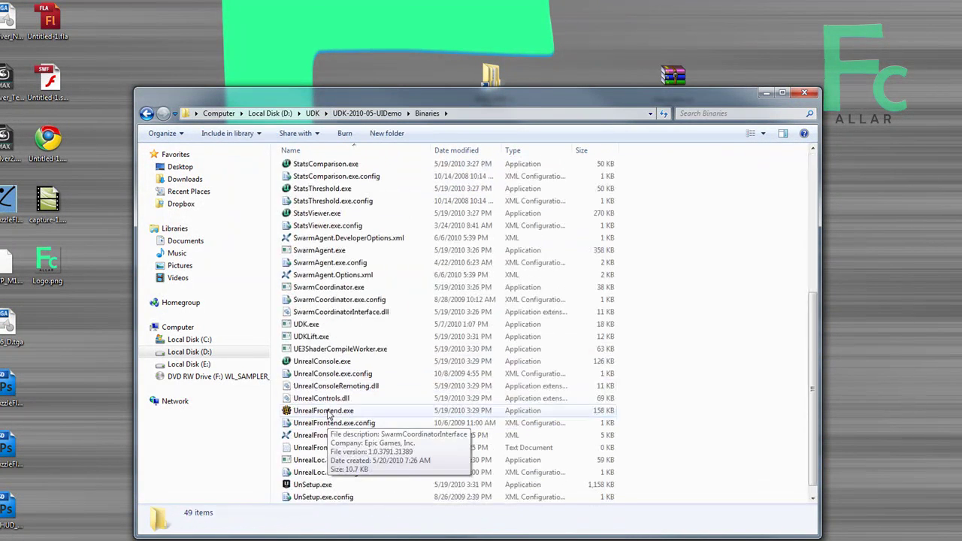
pyautogui.doubleClick(331, 410)
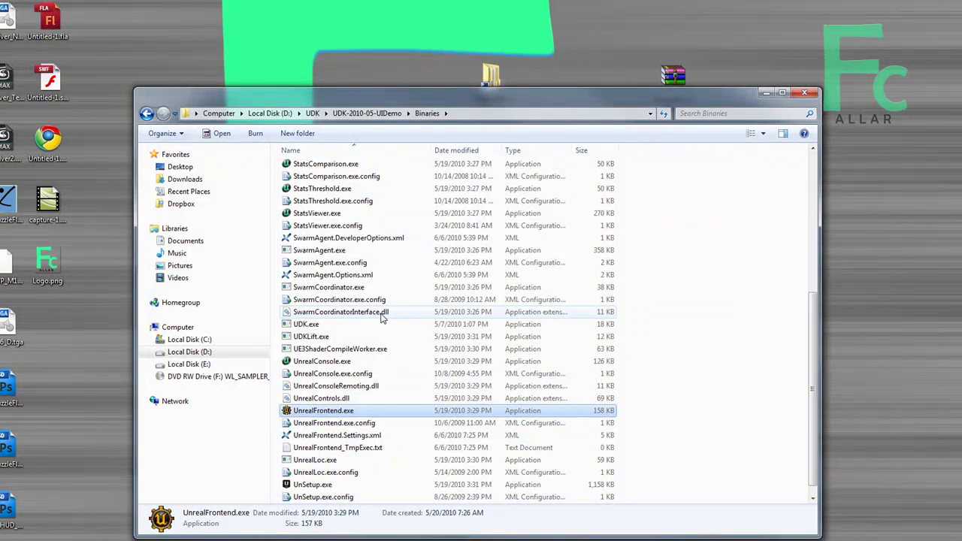
pyautogui.click(308, 55)
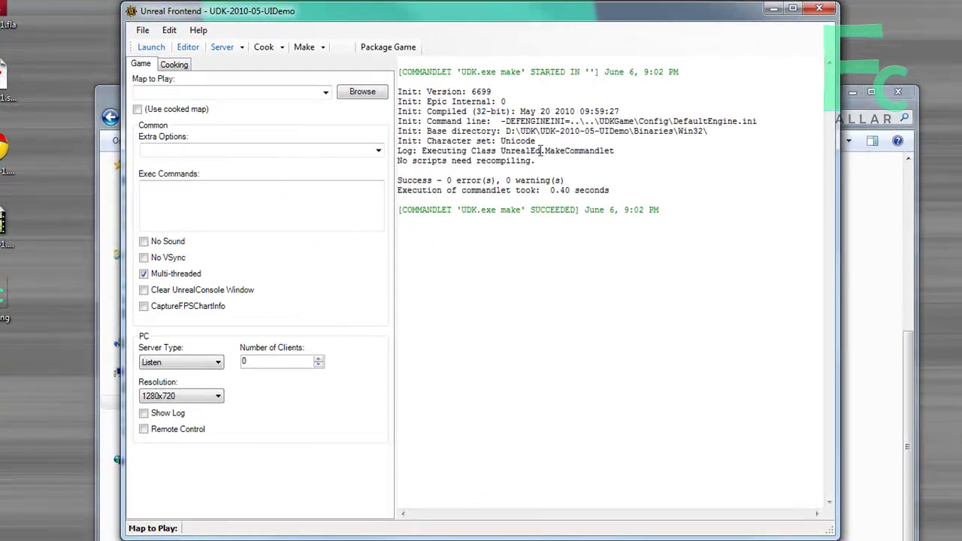
pyautogui.moveTo(610, 196); pyautogui.dragTo(500, 141)
pyautogui.click(536, 140)
# Run a Full Recompile and confirm ForecourseUI builds with 0 errors and 0 warnings.
pyautogui.click(323, 46)
pyautogui.click(342, 63)
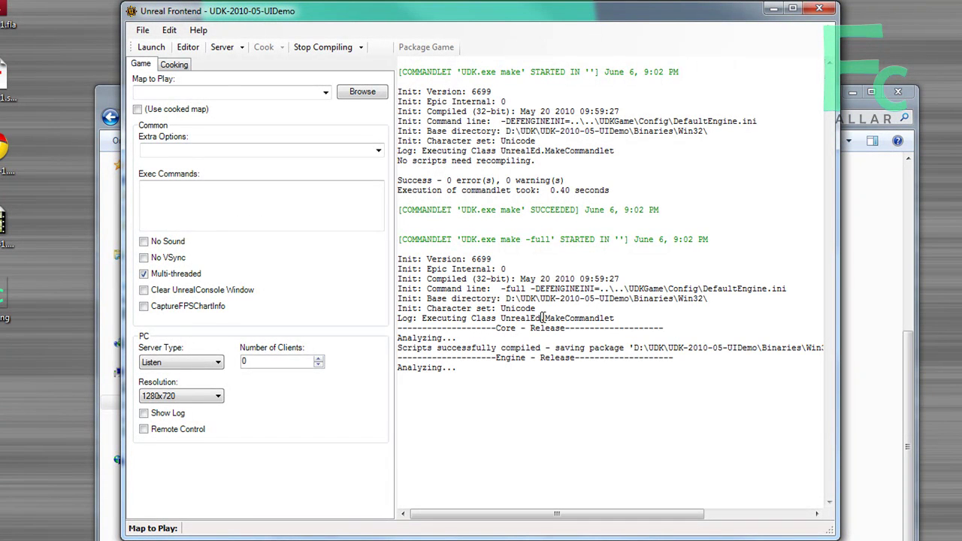
pyautogui.click(542, 318)
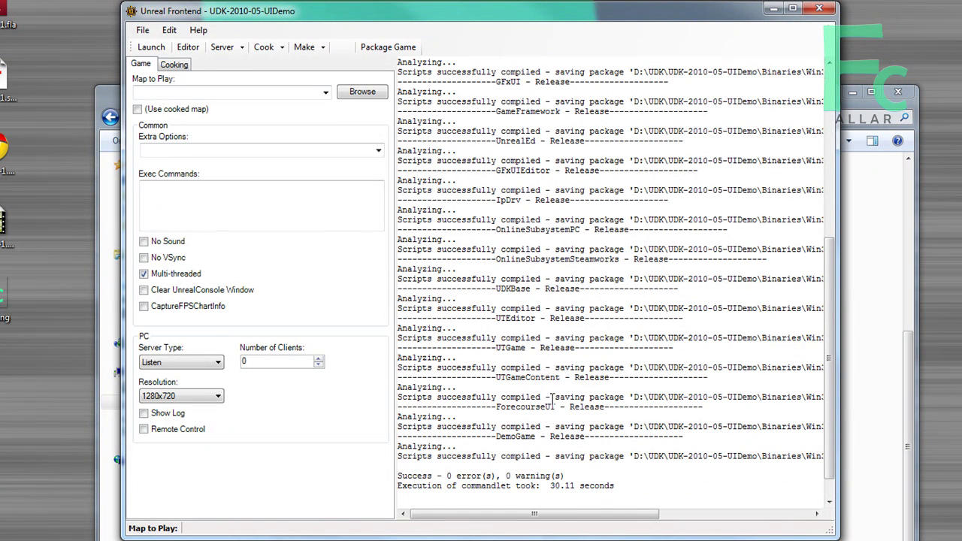
pyautogui.moveTo(559, 404); pyautogui.dragTo(492, 410)
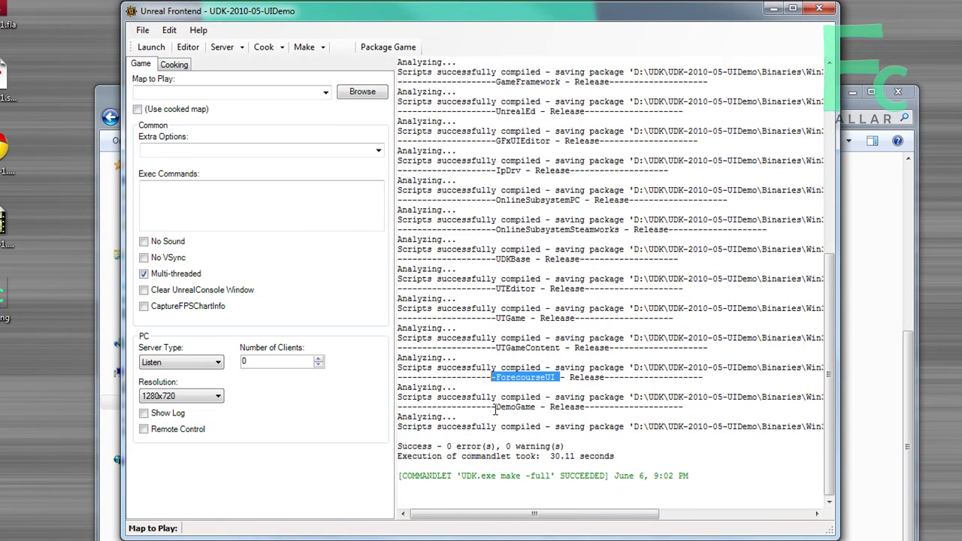
pyautogui.click(510, 417)
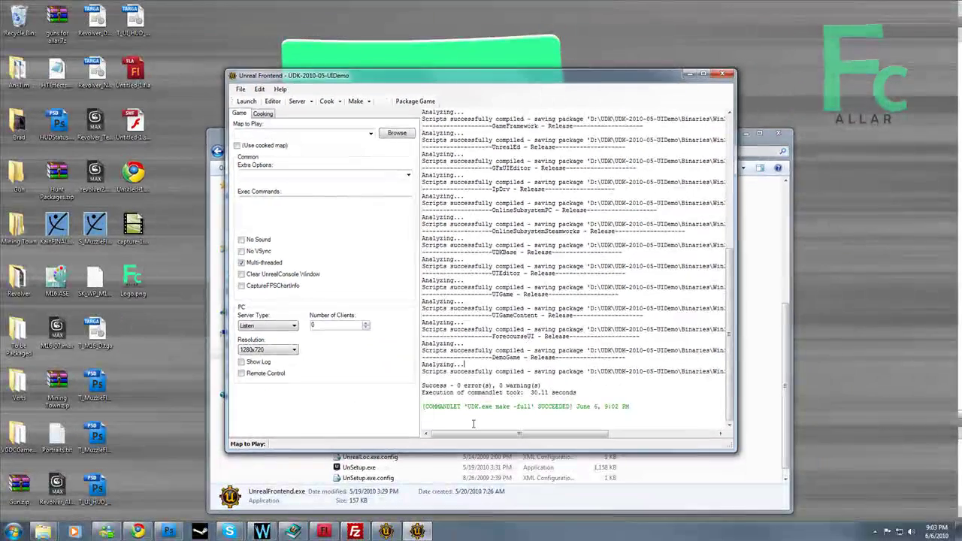
# Close Unreal Frontend and the Binaries window, then start Flash CS5 as a trial without an Adobe ID.
pyautogui.click(722, 74)
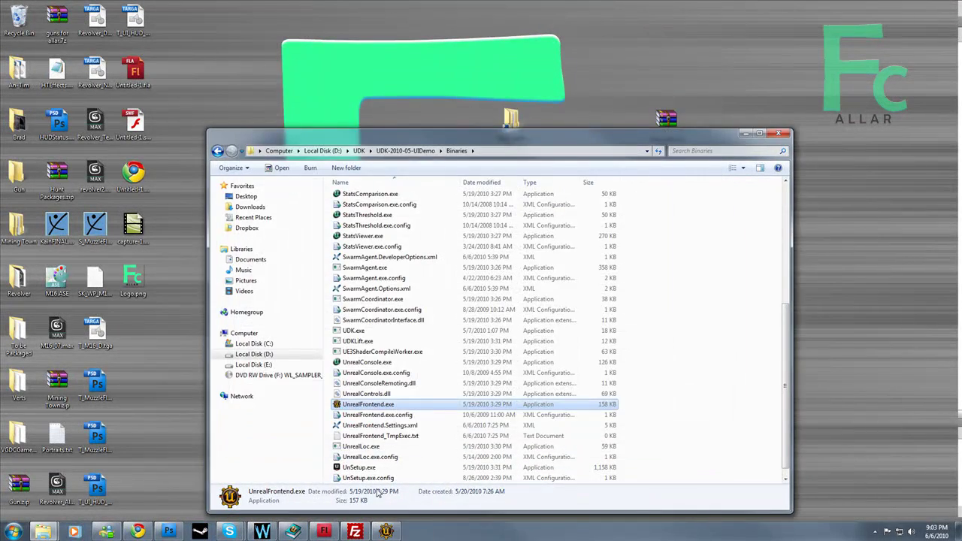
pyautogui.click(779, 134)
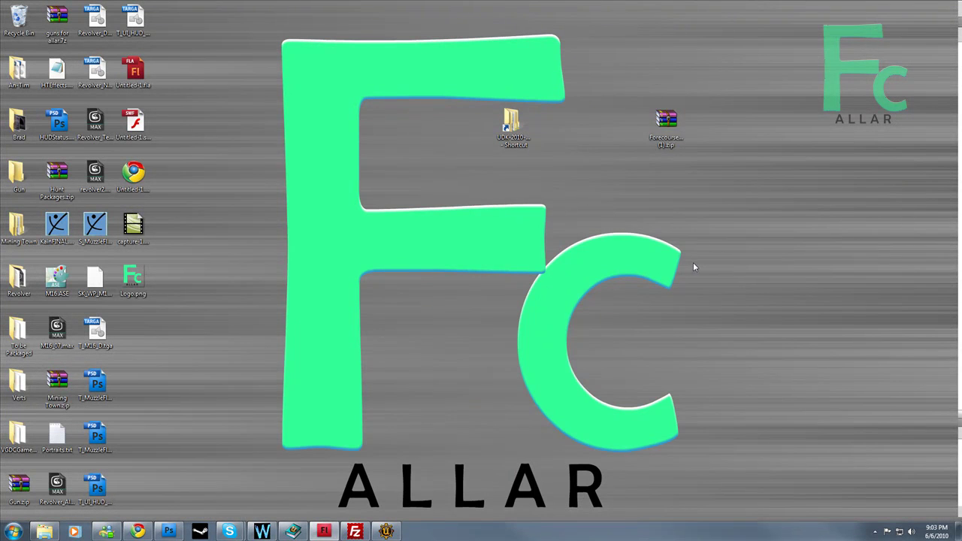
pyautogui.click(13, 531)
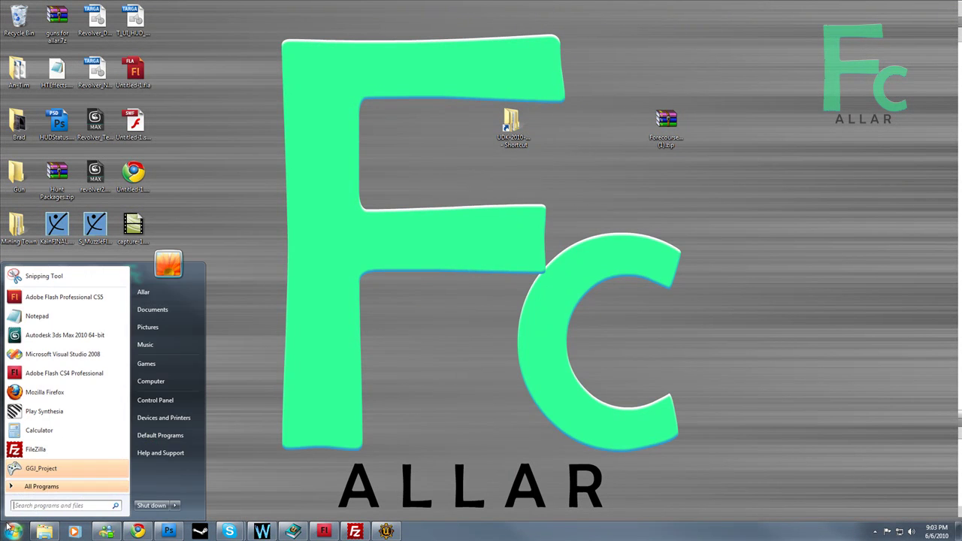
pyautogui.click(75, 298)
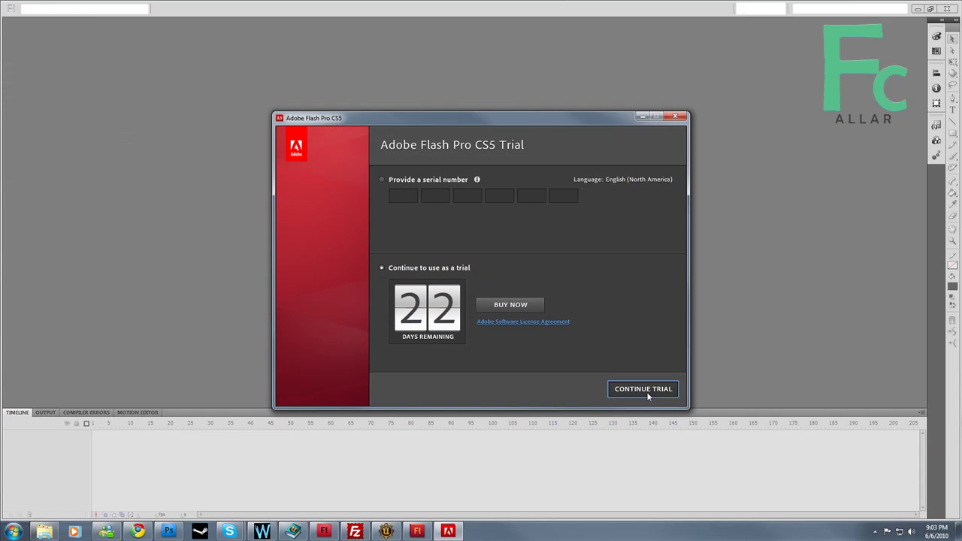
pyautogui.click(642, 389)
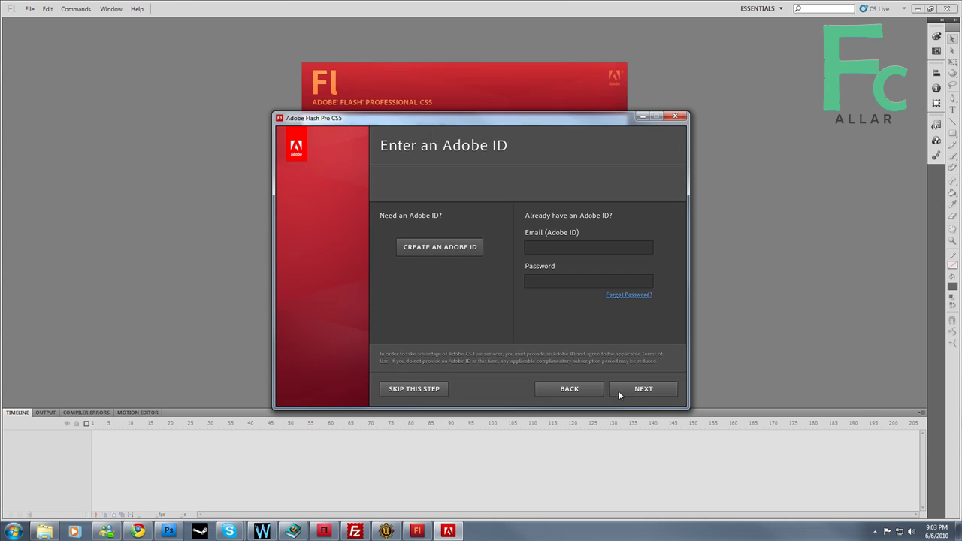
pyautogui.click(418, 391)
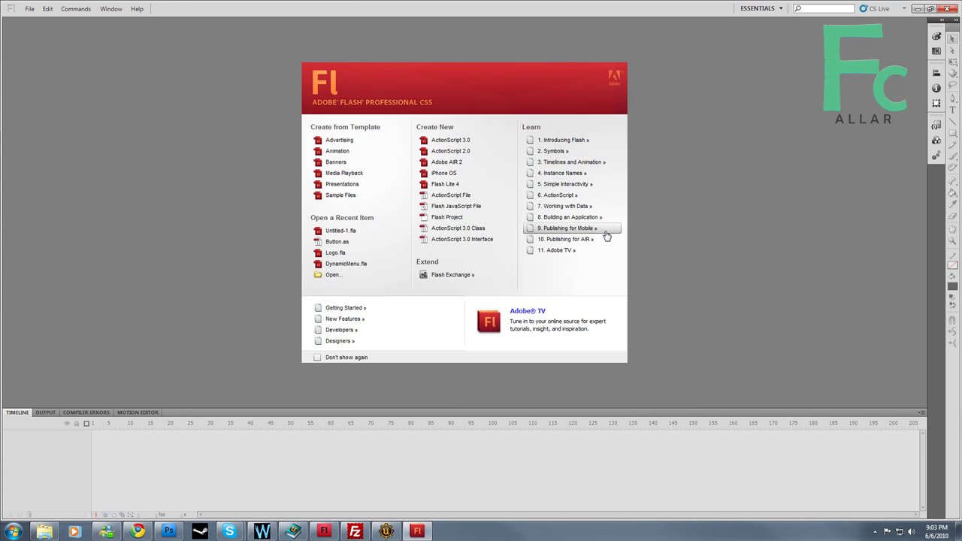
# In ActionScript 2.0 Settings, verify the ForecourseUI and CLIK classpath entries and confirm with OK.
pyautogui.click(47, 9)
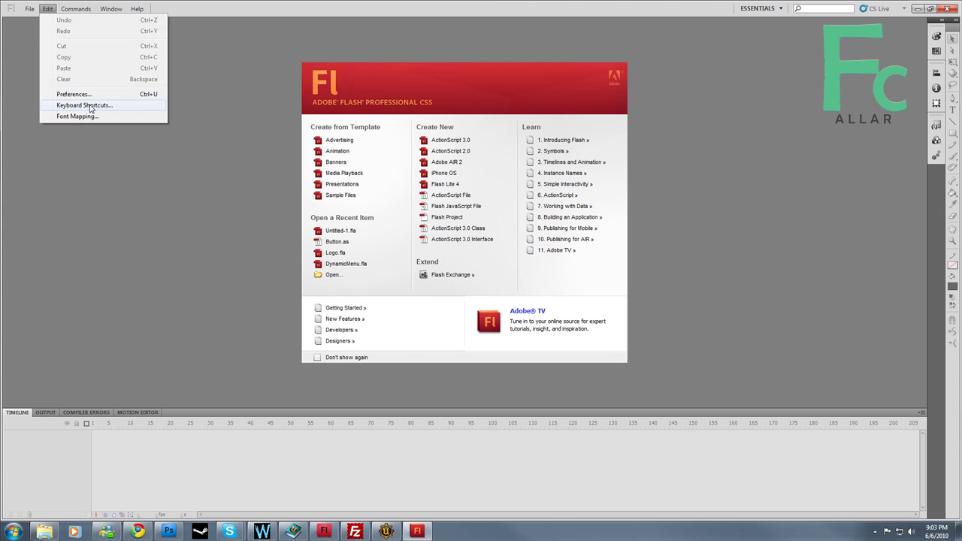
pyautogui.click(73, 94)
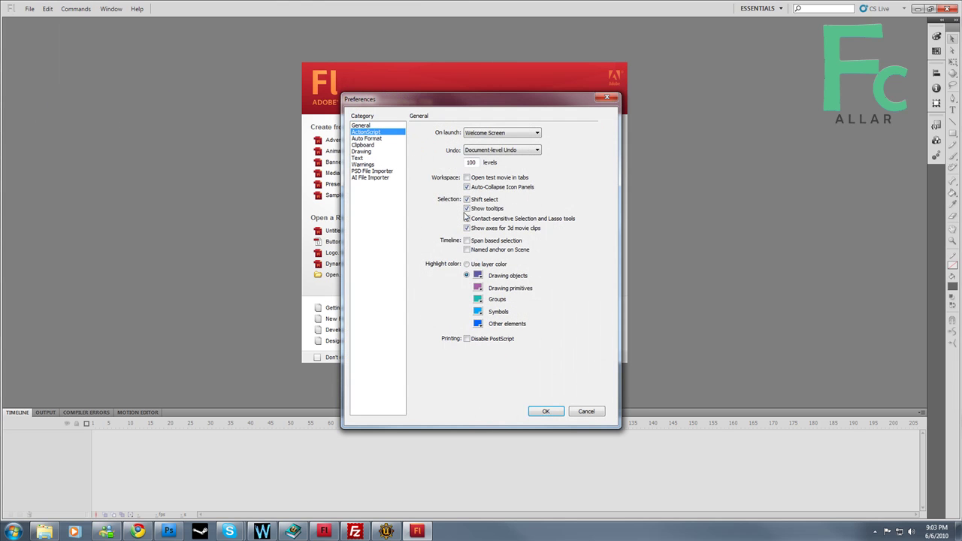
pyautogui.click(366, 131)
pyautogui.click(501, 339)
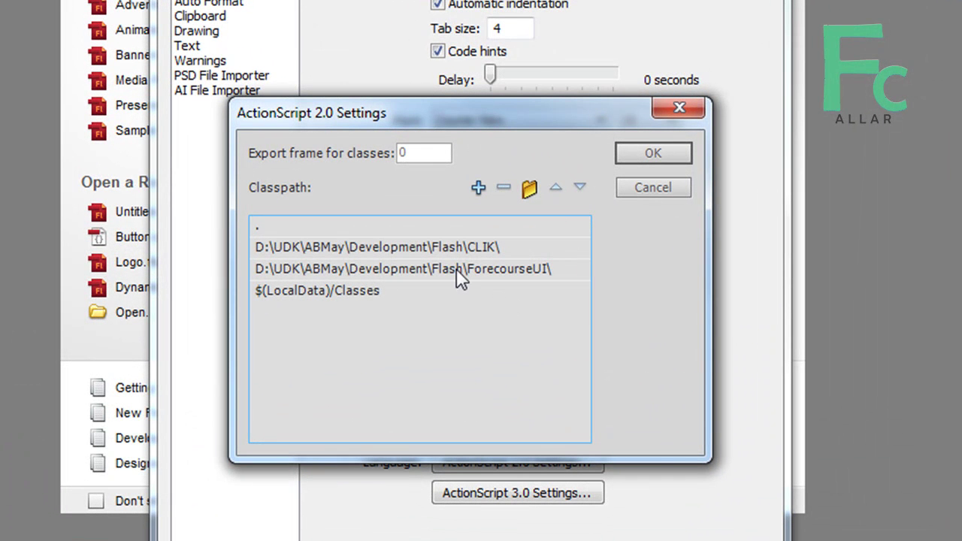
pyautogui.click(458, 272)
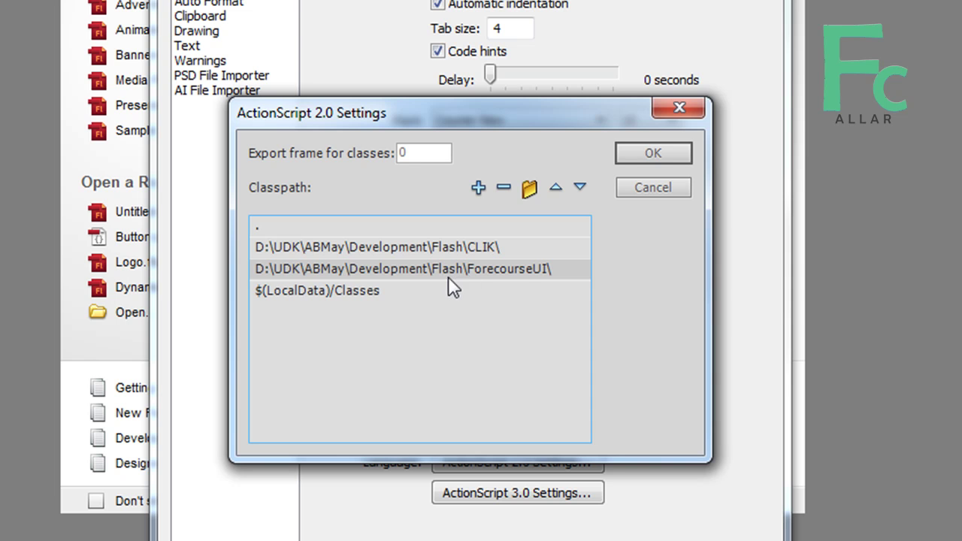
pyautogui.click(520, 250)
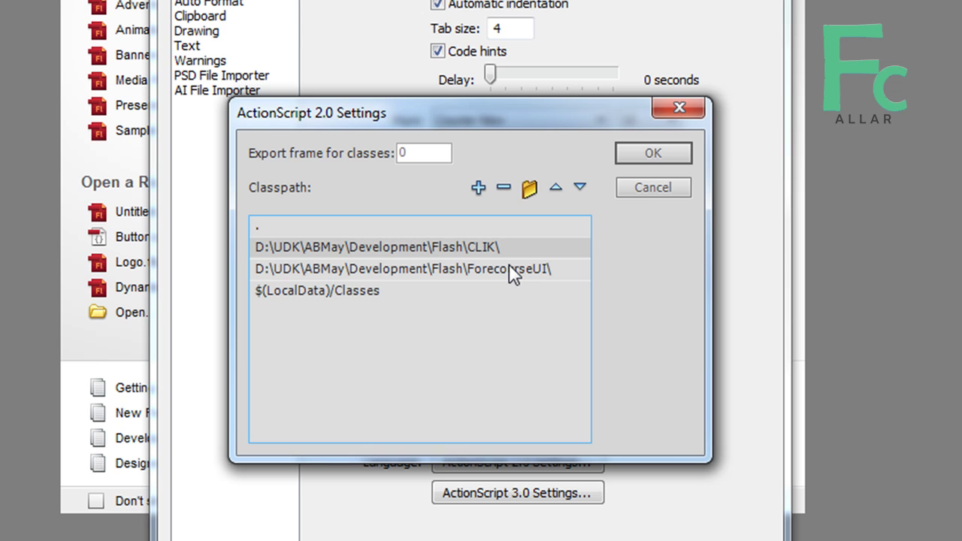
pyautogui.click(509, 267)
pyautogui.click(501, 248)
pyautogui.click(481, 273)
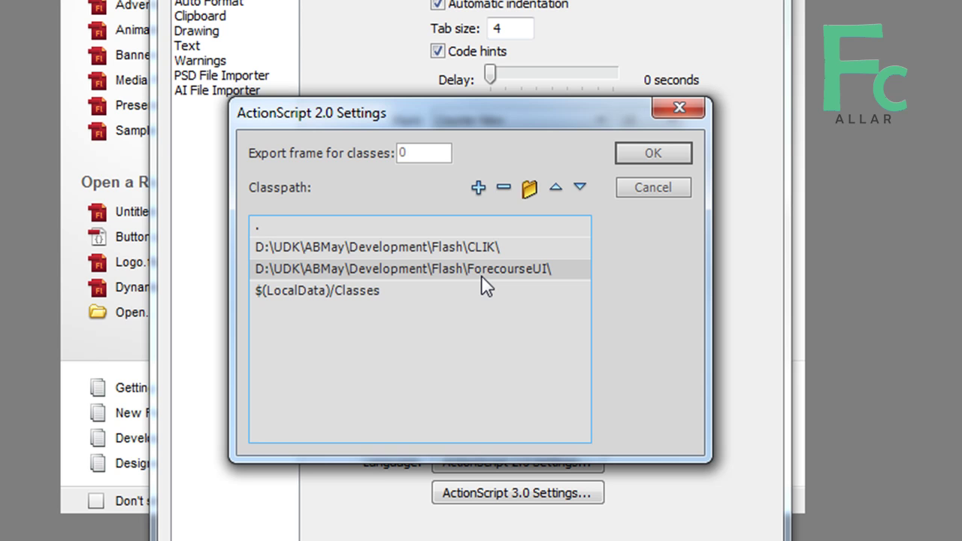
pyautogui.click(654, 154)
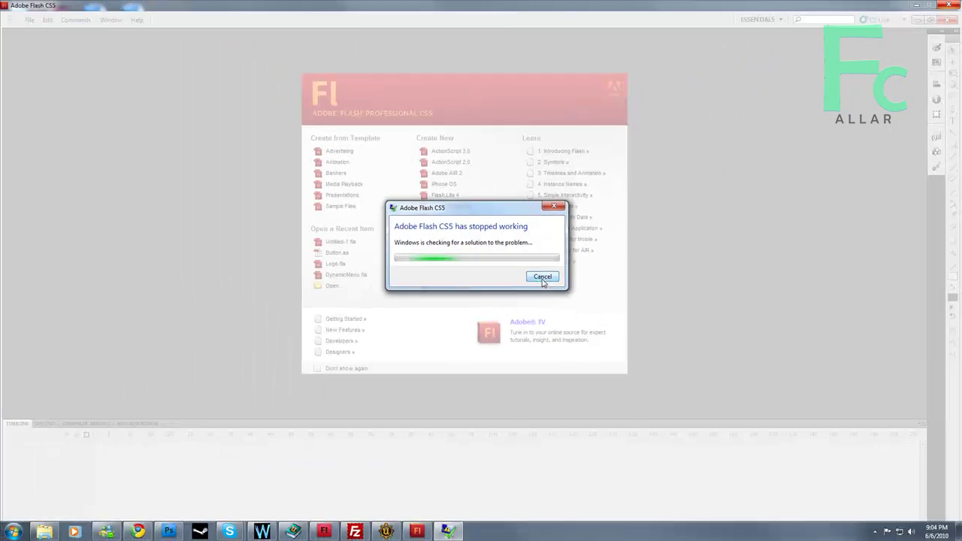
# Cancel the 'Adobe Flash CS5 has stopped working' crash report.
pyautogui.click(579, 297)
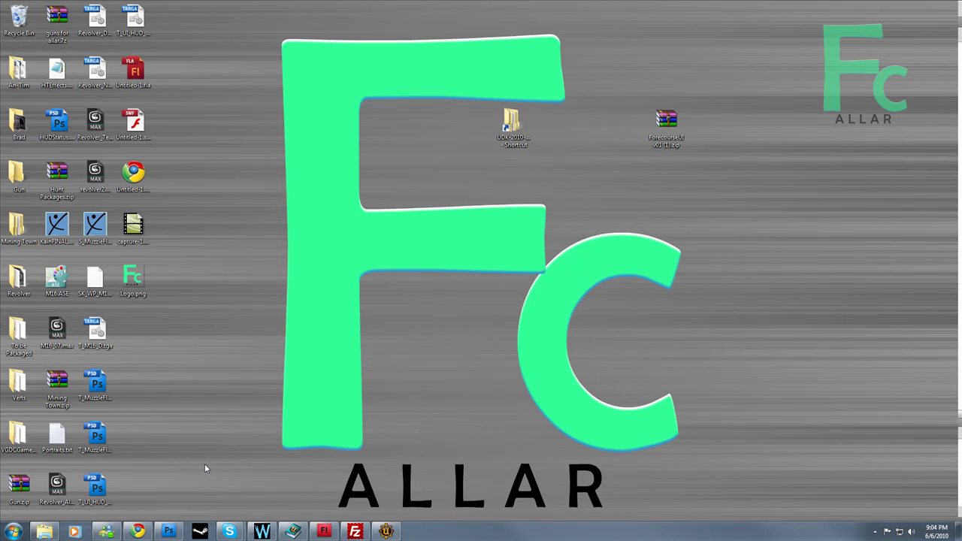
# Launch Chrome from the Start menu on the UDKScaleformInstall.html tutorial video page.
pyautogui.click(14, 531)
pyautogui.click(175, 298)
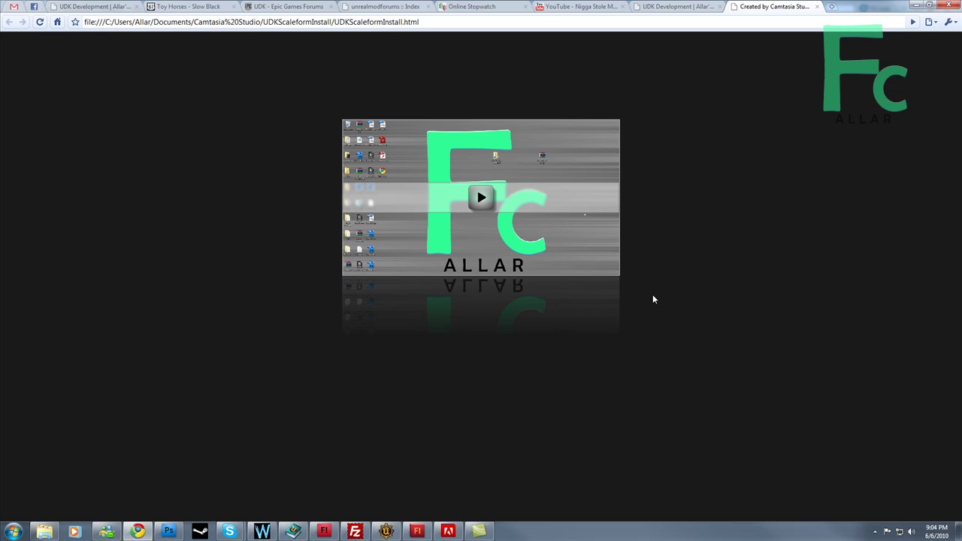
# Close the Camtasia video tab and take the relaunched Flash past the trial and Adobe ID prompts.
pyautogui.click(816, 6)
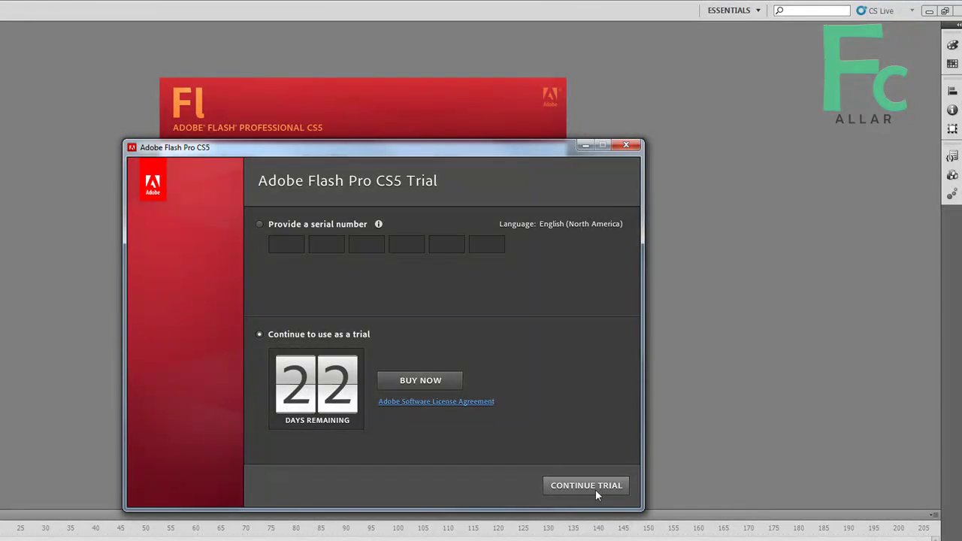
pyautogui.click(593, 486)
pyautogui.click(312, 486)
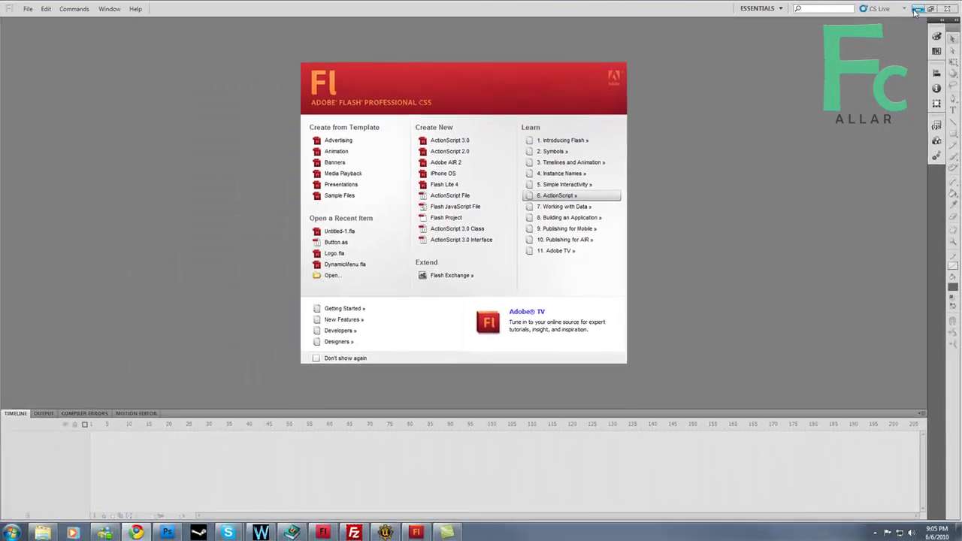